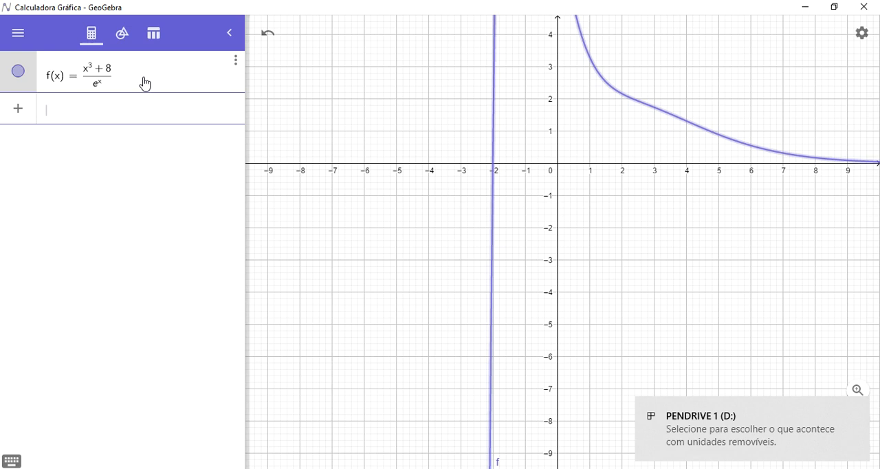
- Examine the graph of f around its peak and along the positive x-axis
left_click_drag(552, 199, 552, 255)
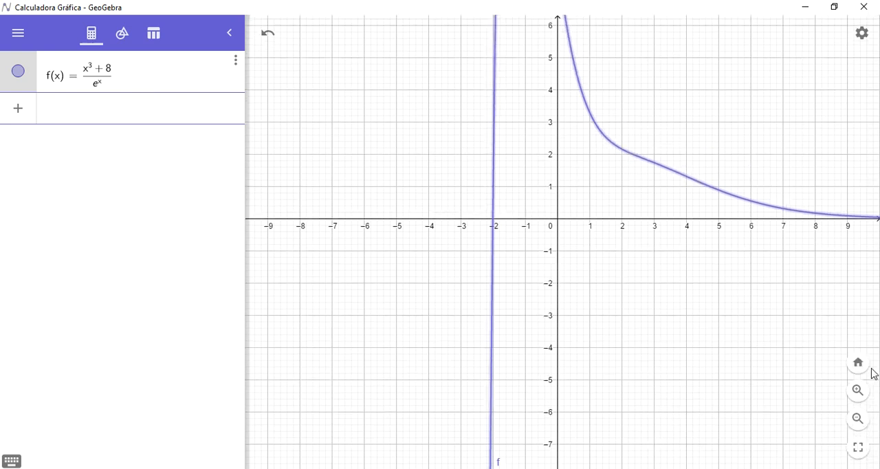
left_click_drag(687, 289, 694, 322)
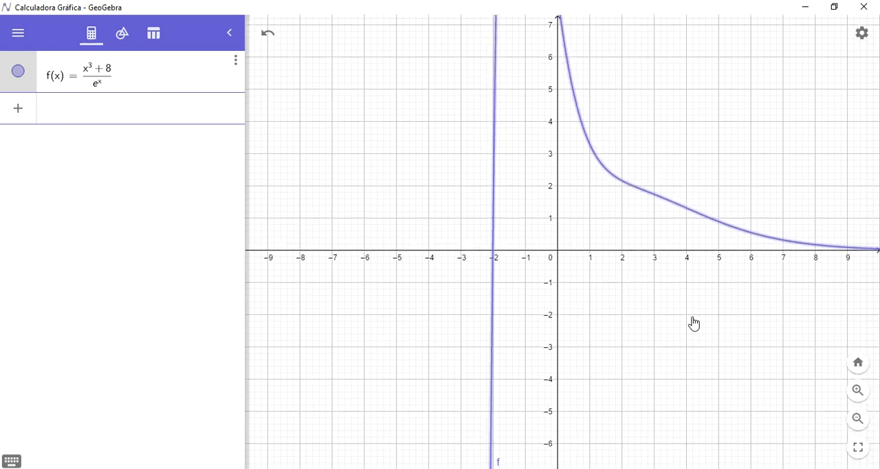
left_click(857, 417)
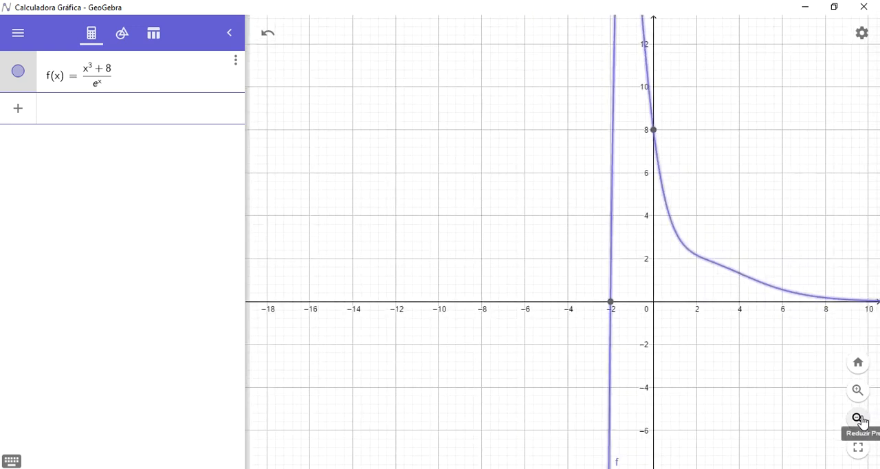
left_click(858, 418)
left_click_drag(768, 255, 577, 267)
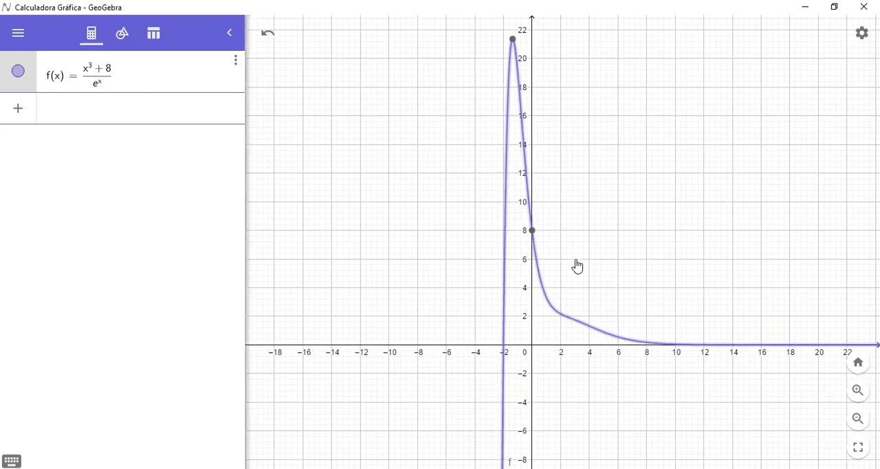
left_click_drag(691, 247, 561, 224)
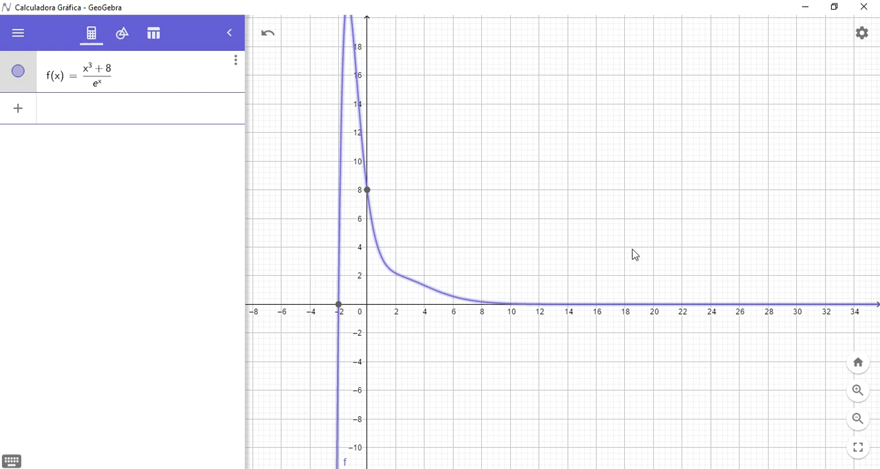
left_click_drag(527, 206, 582, 218)
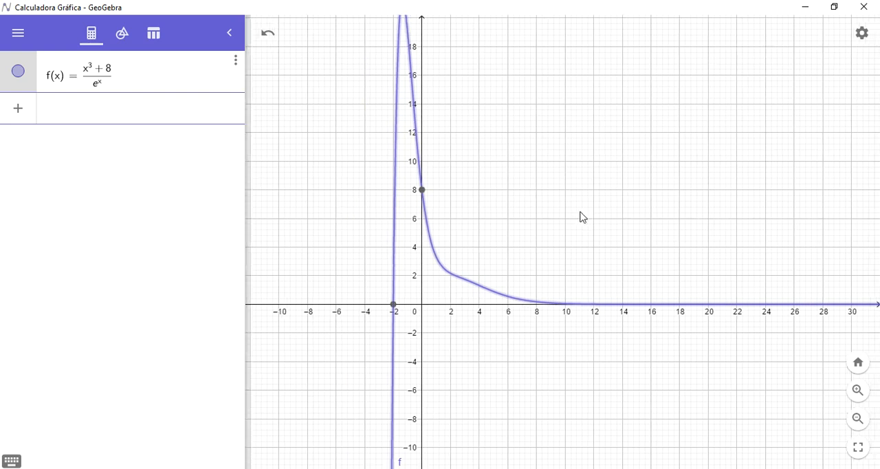
- Add the tangent line to f at x = -1 using the Tangente command
left_click(136, 116)
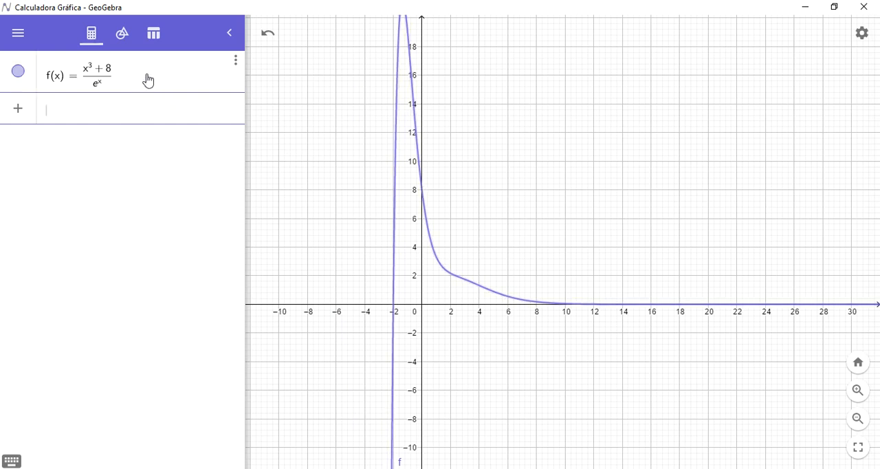
type("tangente")
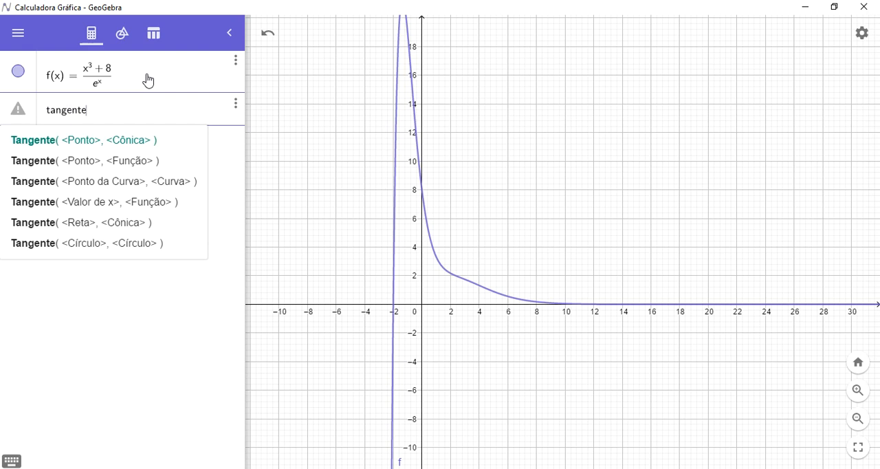
type("(")
type("-1")
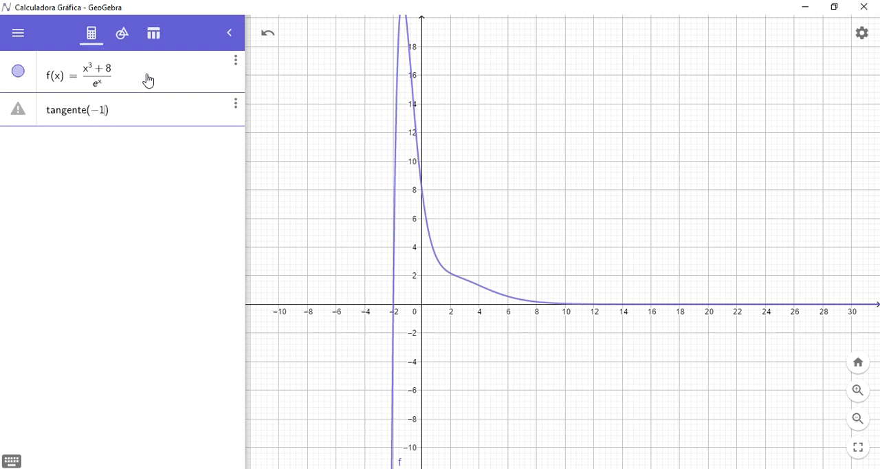
type(",f")
key("Return")
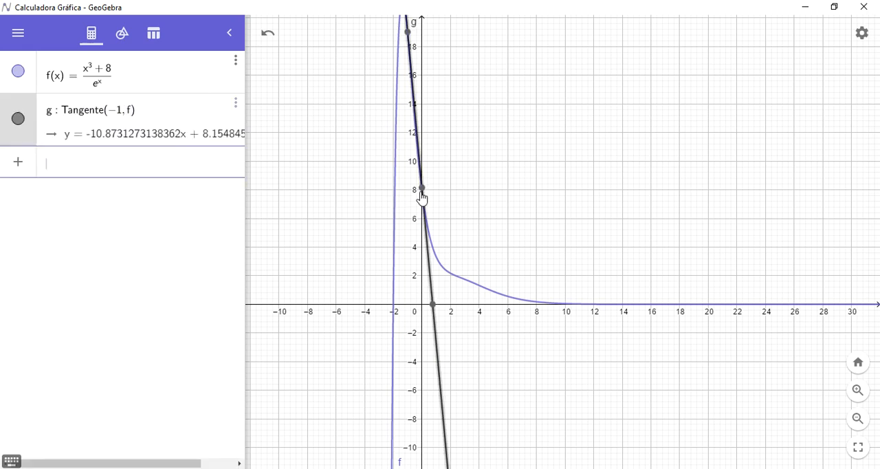
- Check where the tangent at -1 crosses the x-axis and add the tangent to f at that root, x = 0.75
mouse_move(433, 309)
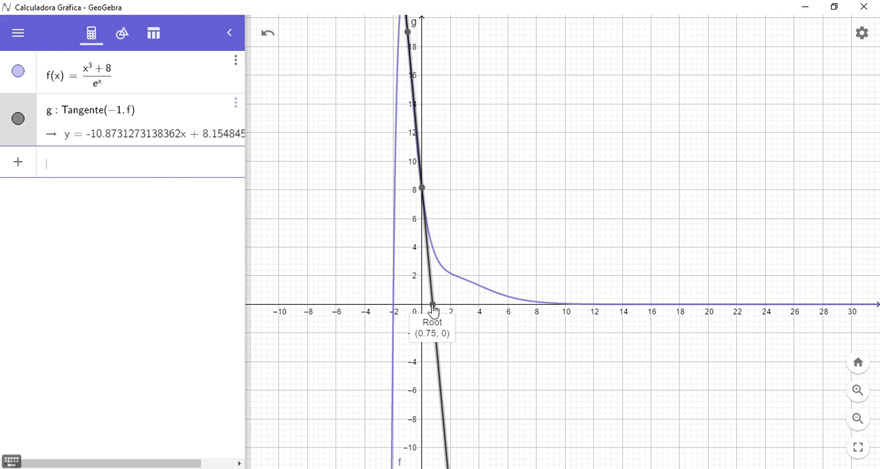
left_click(130, 163)
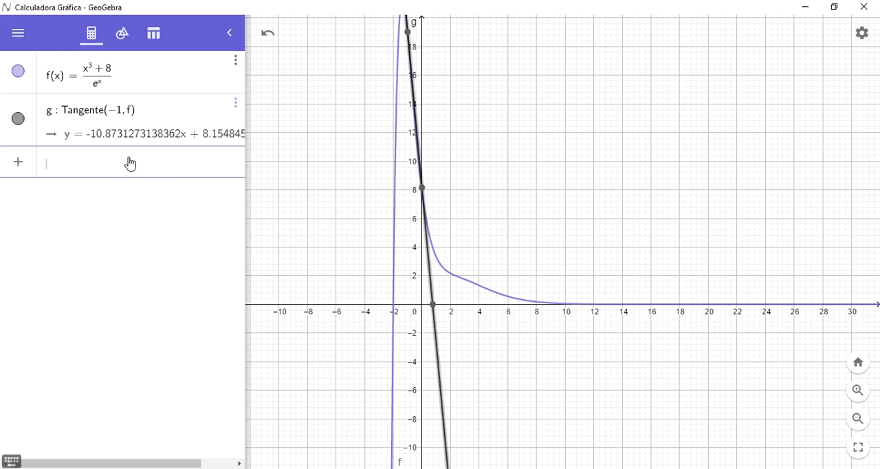
type("h(")
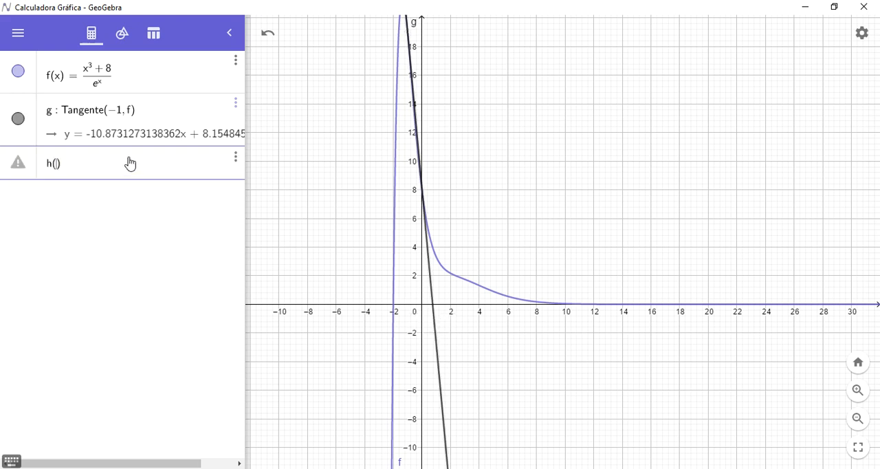
key("BackSpace")
key("BackSpace")
type("tangente(")
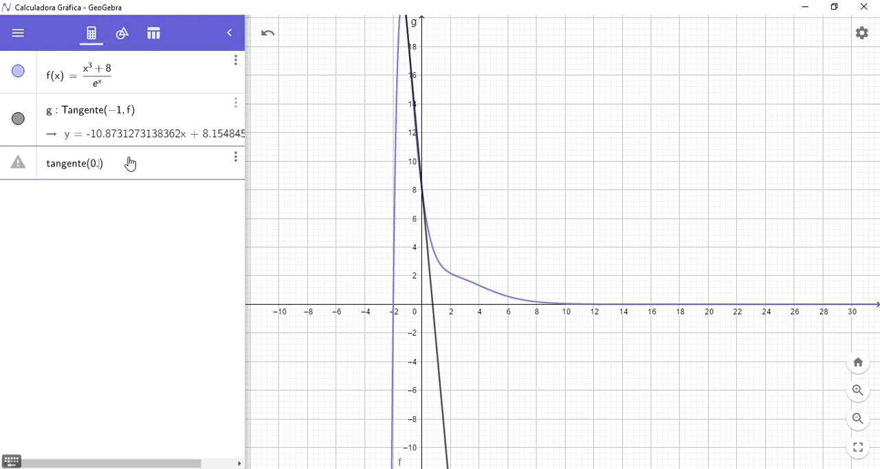
type("0.75,f")
key("Return")
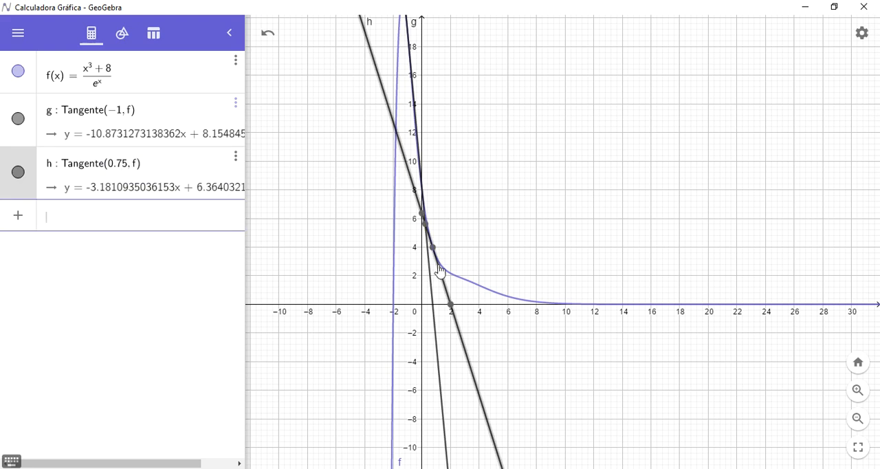
- Color the tangent line at x = 0.75 red and display the coordinates of its root
left_click(446, 289)
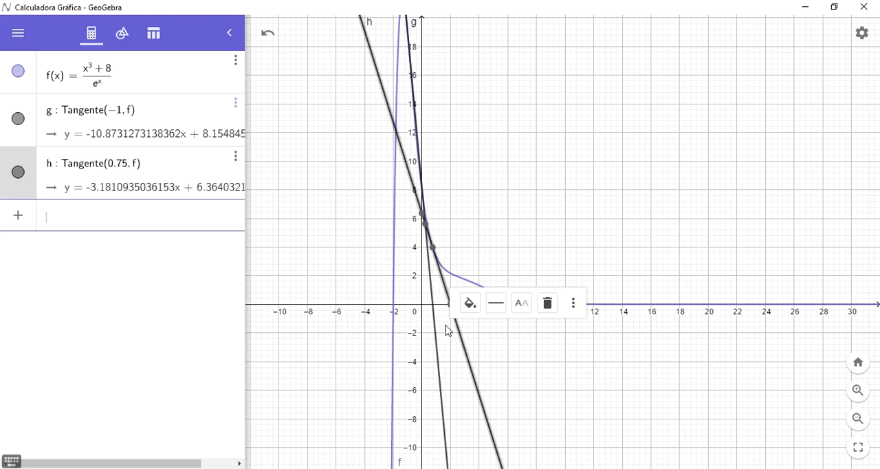
left_click(470, 305)
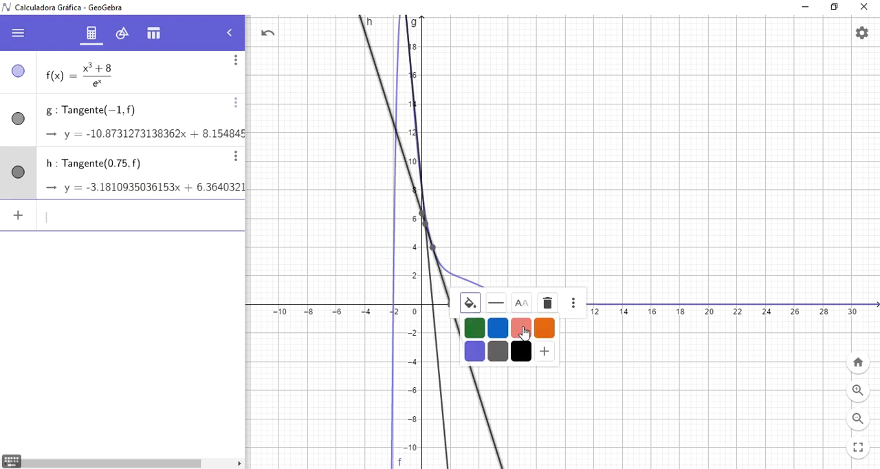
left_click(516, 333)
left_click(490, 333)
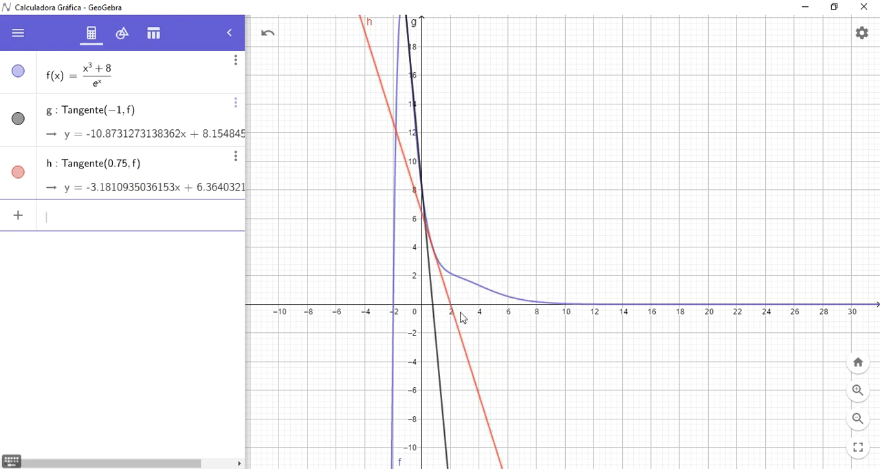
left_click(456, 322)
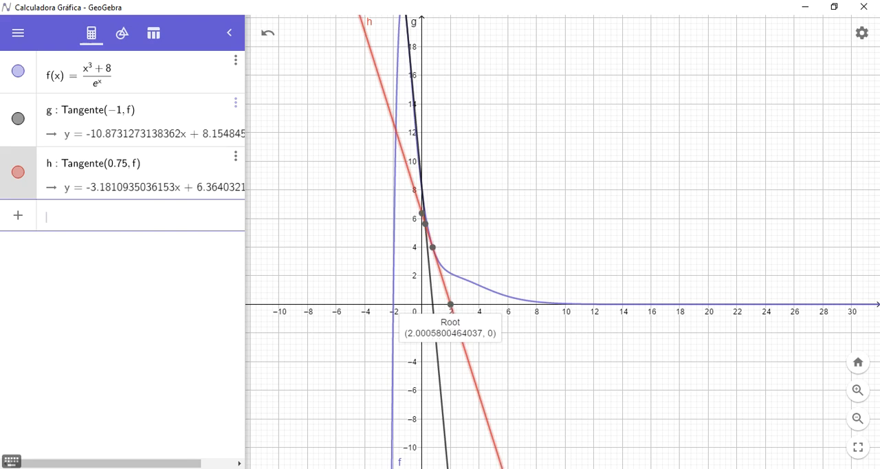
- Check the iterates in the PDF lesson, copy the n = 2 value 2.000580046 from the Notepad table, and return to GeoGebra
mouse_move(458, 468)
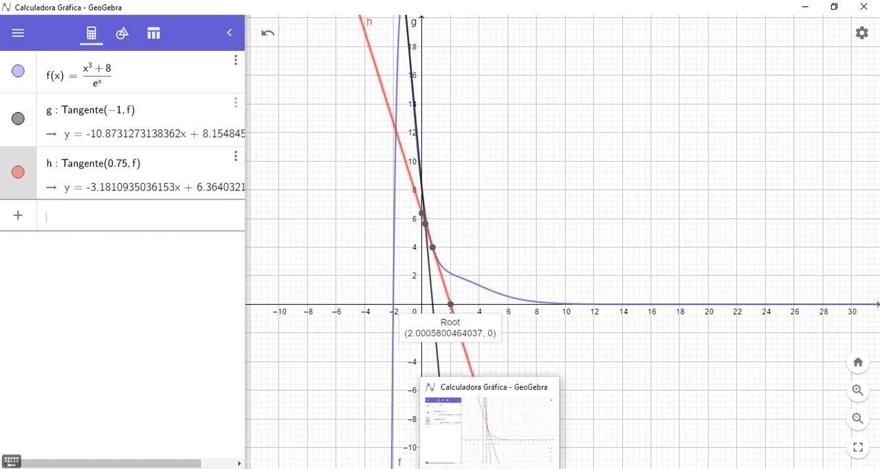
left_click(512, 467)
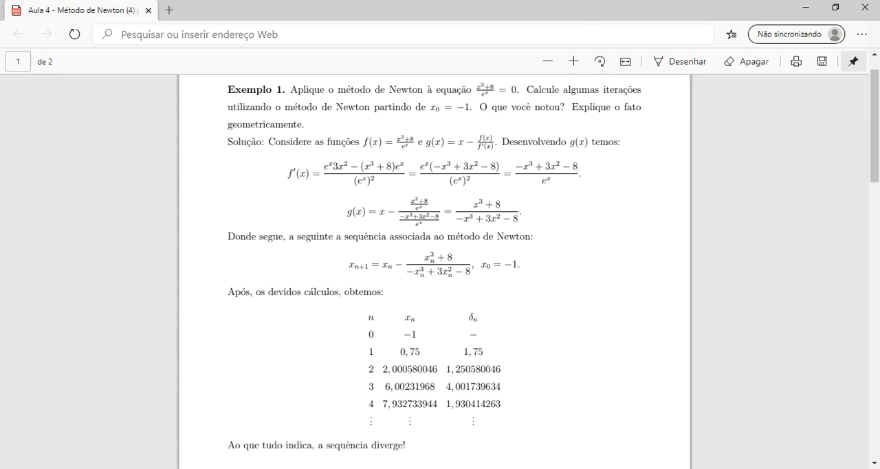
key("alt+Tab")
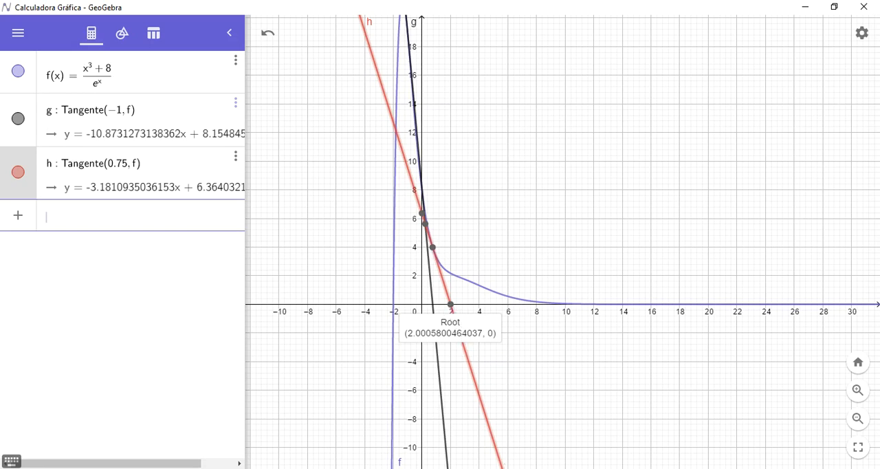
left_click(449, 457)
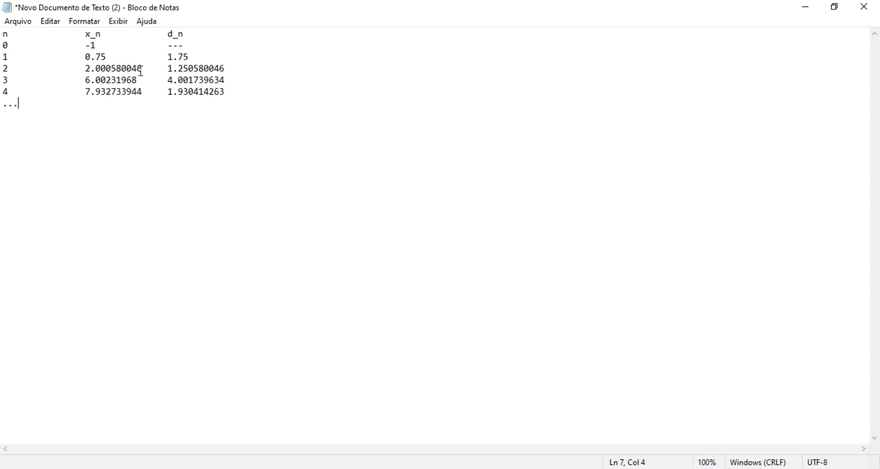
left_click_drag(144, 69, 87, 68)
mouse_move(433, 464)
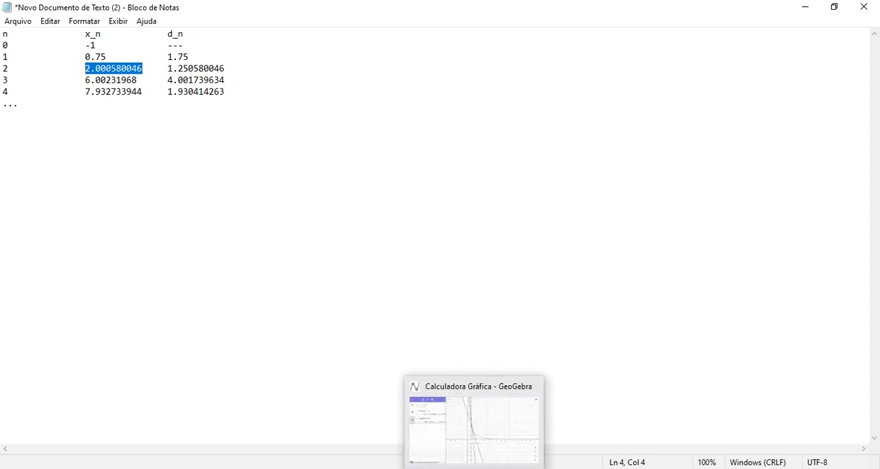
left_click(474, 464)
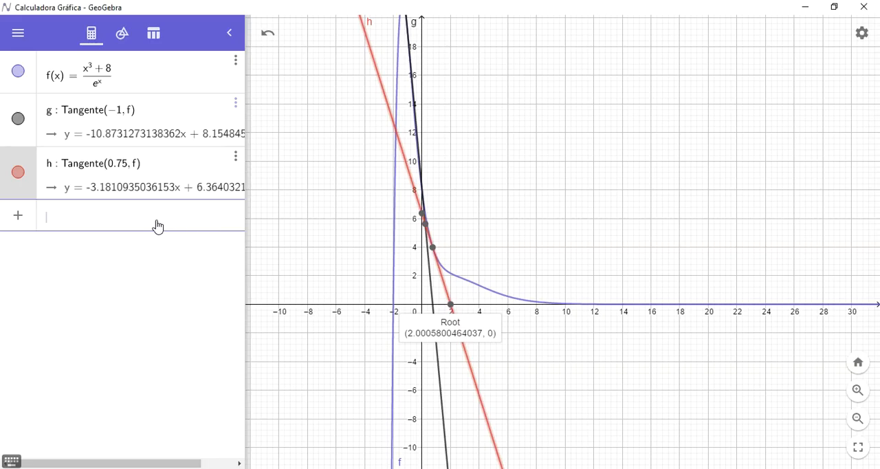
- Add the tangent line to f at x = 2.000580046 using the copied value
type("tangente")
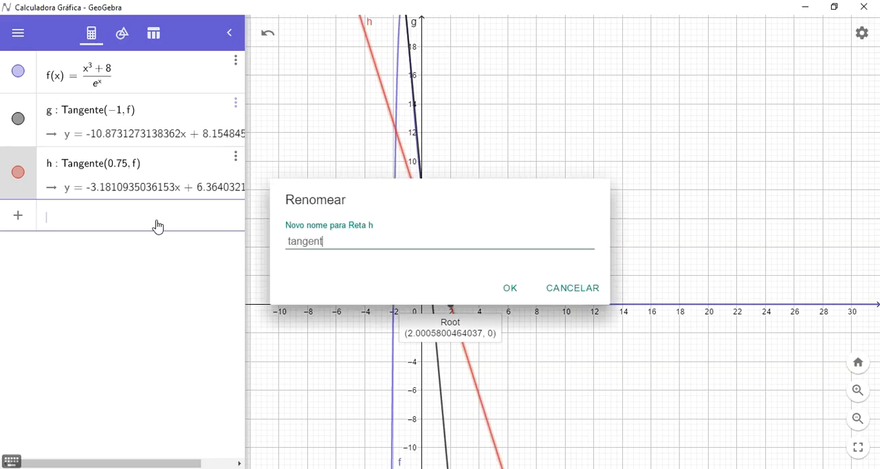
left_click(551, 290)
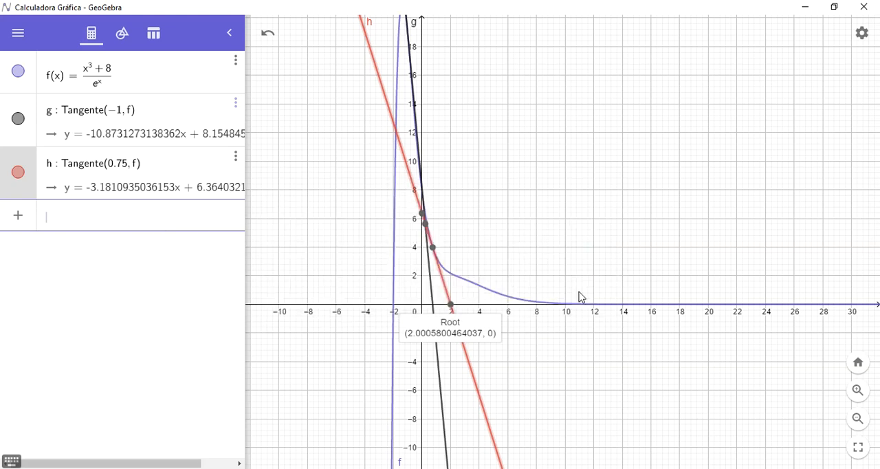
left_click(131, 219)
type("t")
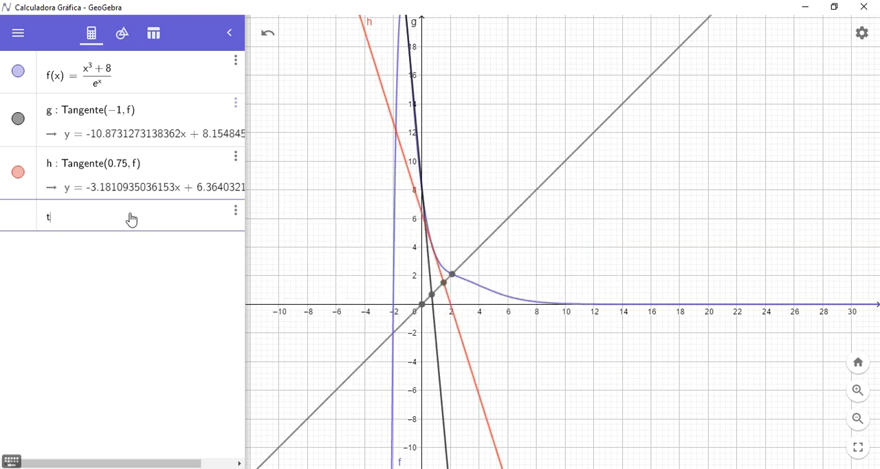
type("angente(")
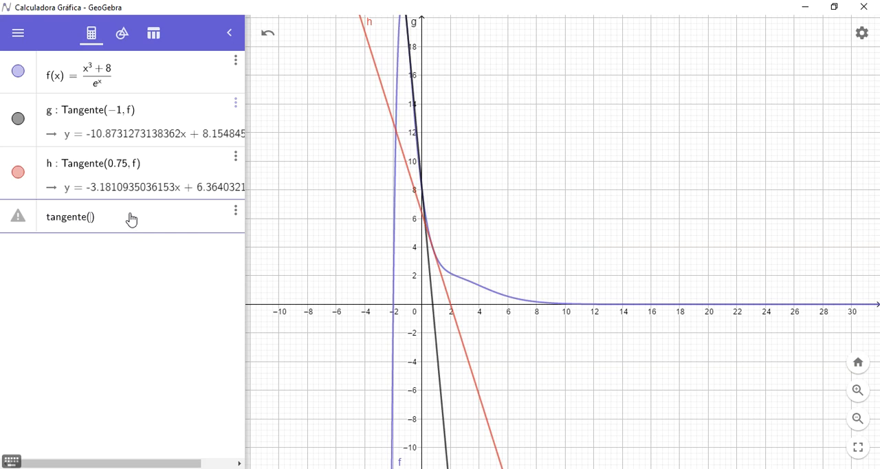
type("2.0005800046")
type(", f")
key("Return")
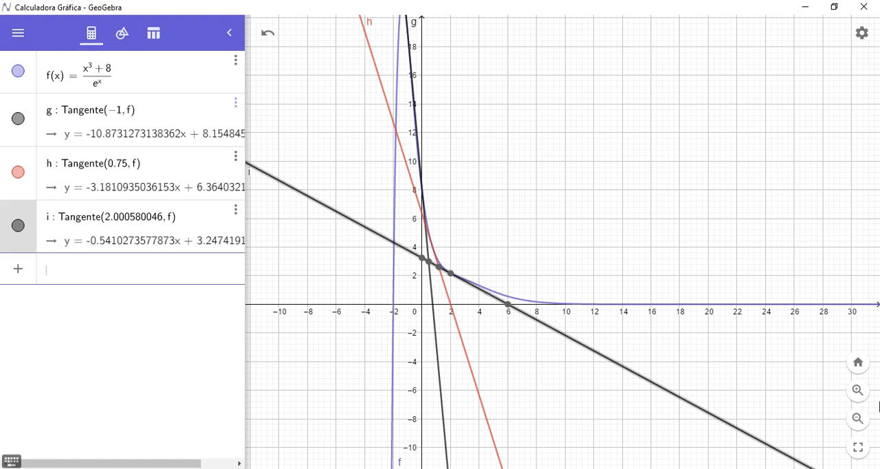
- Hide the tangent lines at x = 2.000580046, 0.75 and -1, leaving only f displayed
left_click(858, 418)
left_click(858, 420)
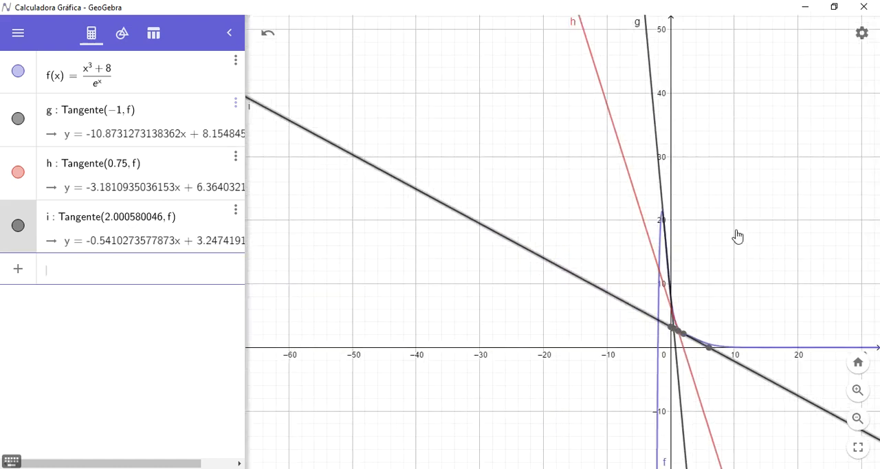
left_click_drag(664, 230, 527, 203)
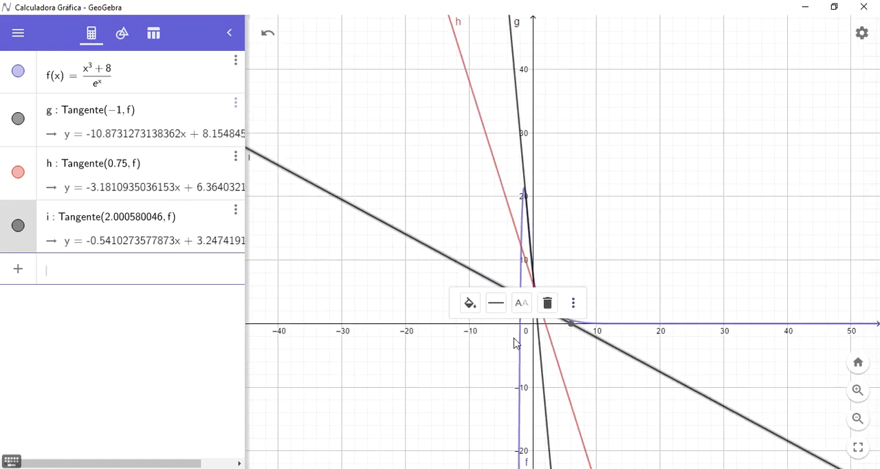
left_click(18, 226)
left_click(19, 171)
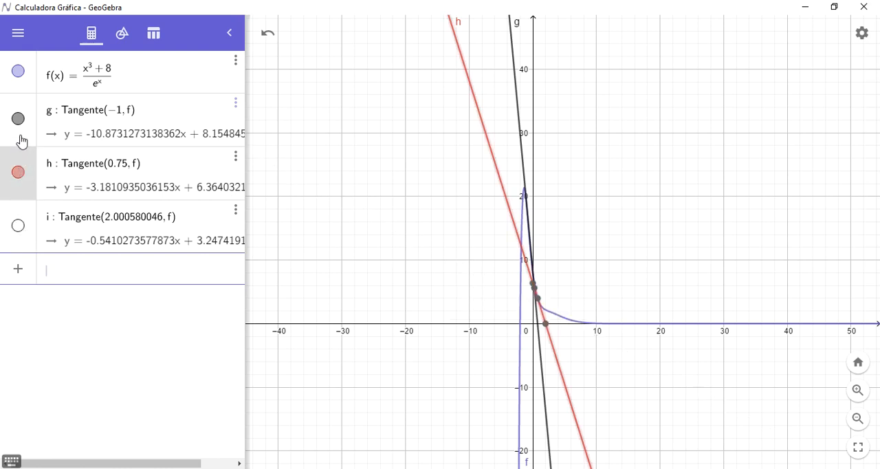
left_click(19, 173)
left_click(18, 123)
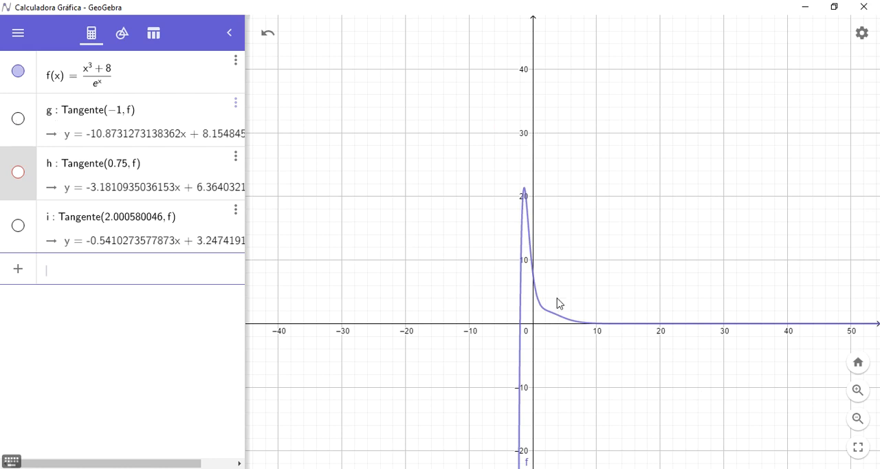
- Show the tangent lines at x = -1 and x = 0.75 again, displaying the coordinates of each line's root
left_click(21, 121)
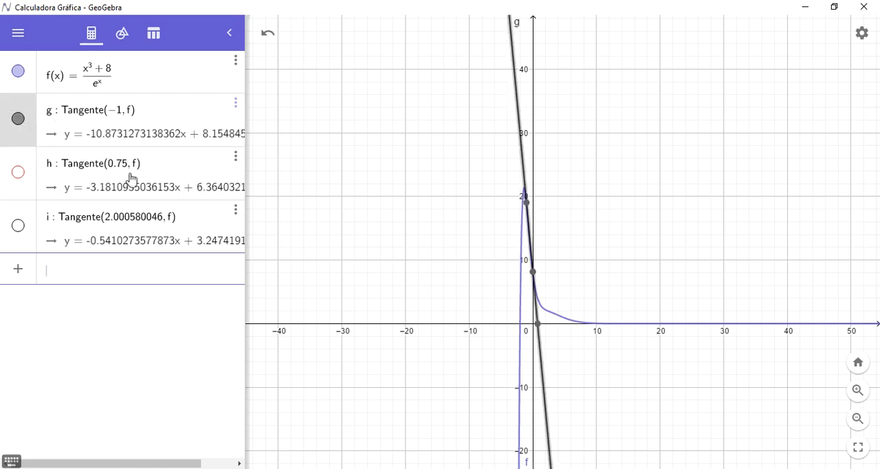
mouse_move(540, 332)
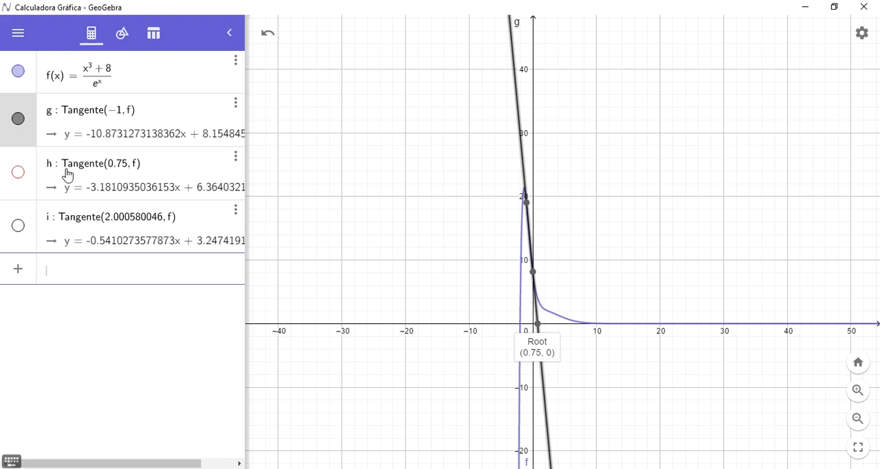
left_click(19, 172)
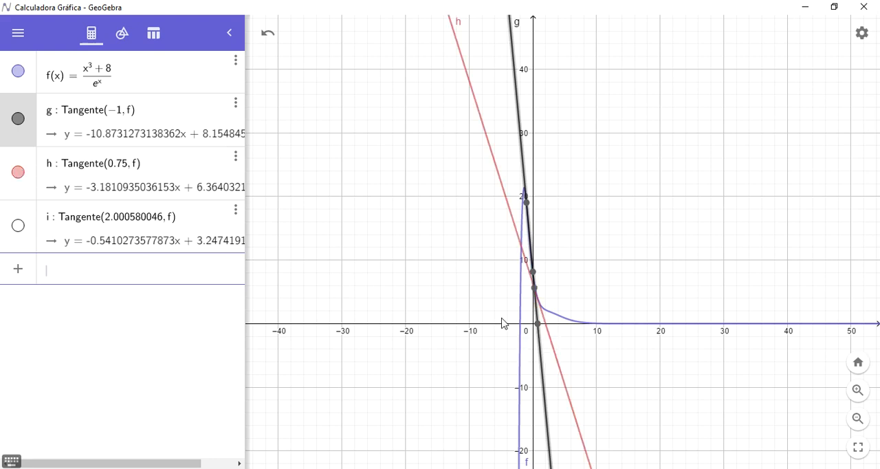
left_click(556, 359)
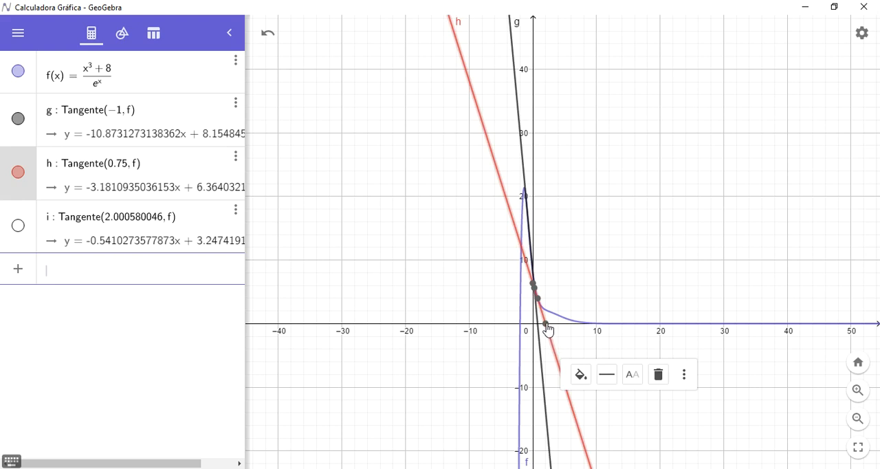
left_click(546, 324)
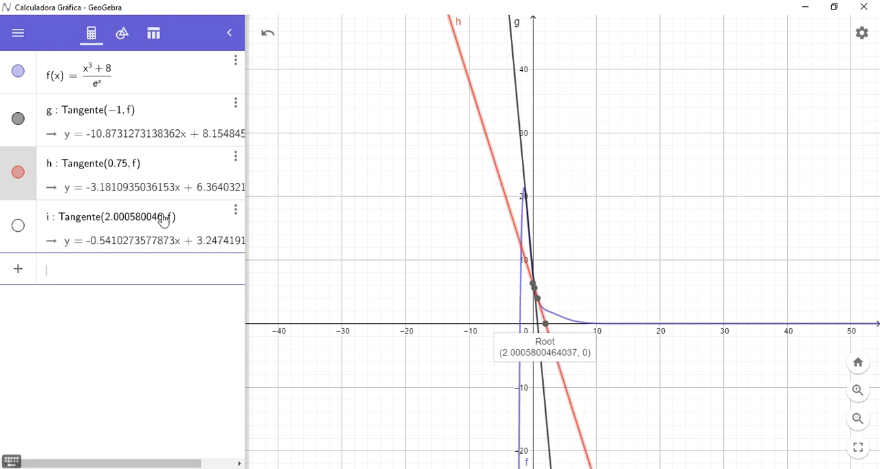
- Show the tangent line at x = 2.000580046, display its root, and compare it with the PDF lesson's iterates before returning to GeoGebra
left_click(18, 226)
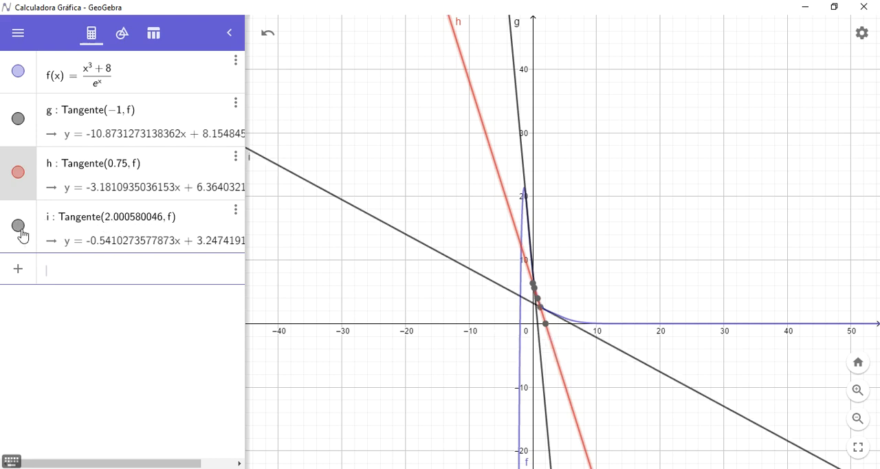
left_click(573, 327)
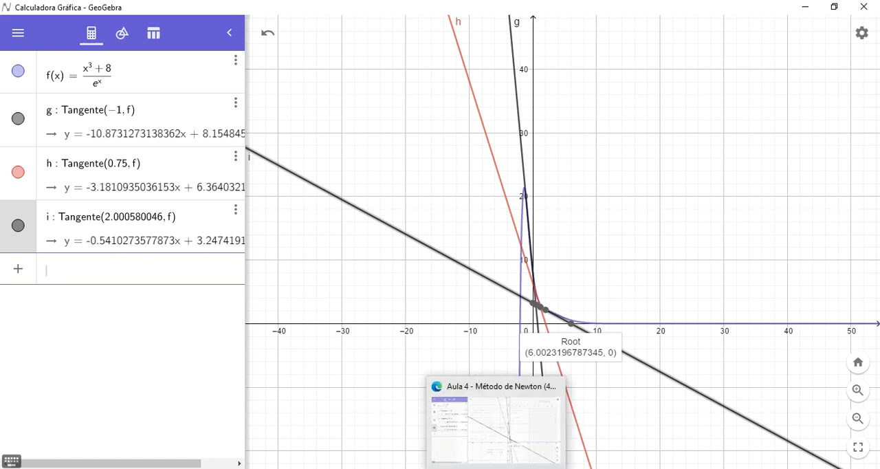
left_click(489, 447)
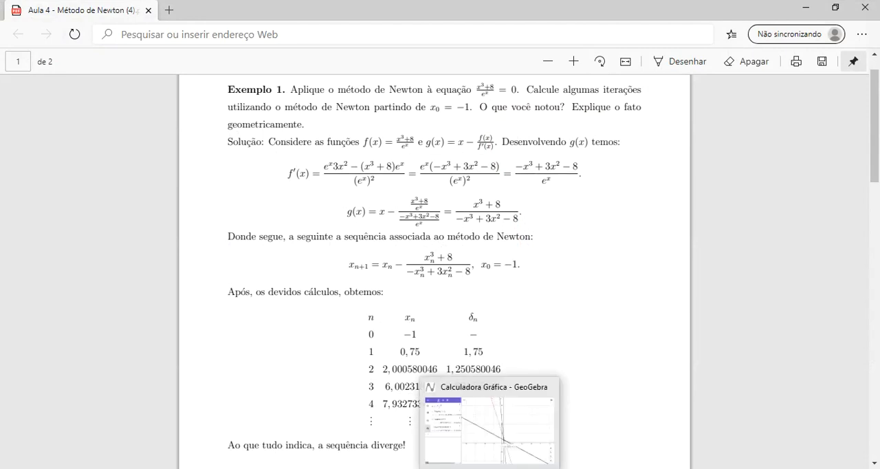
left_click(490, 467)
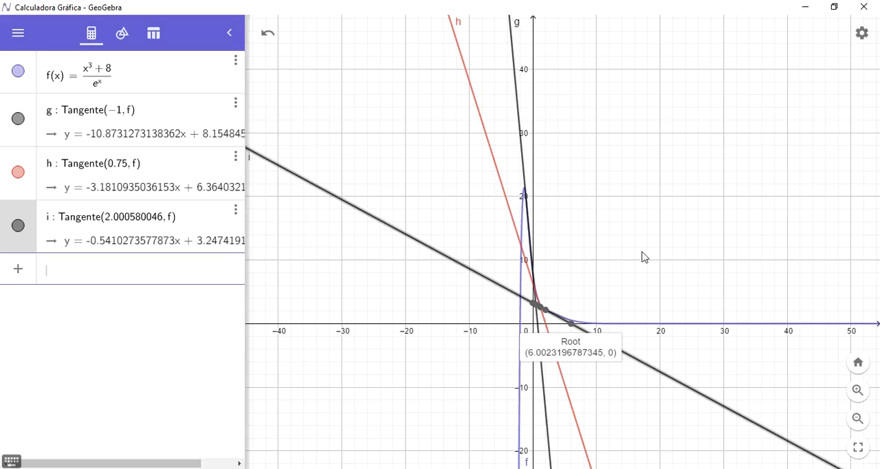
- Hide the tangent lines at x = 2.000580046, 0.75 and -1, and display the coordinates of f's maximum
left_click(18, 227)
left_click(18, 174)
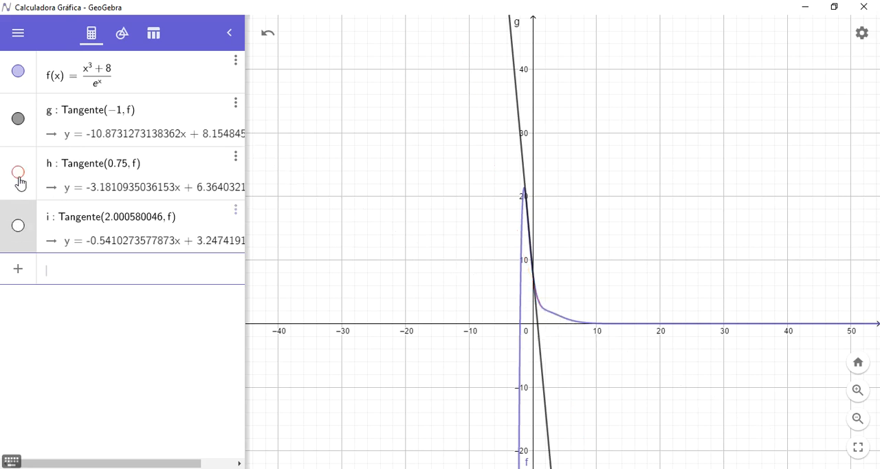
left_click(19, 120)
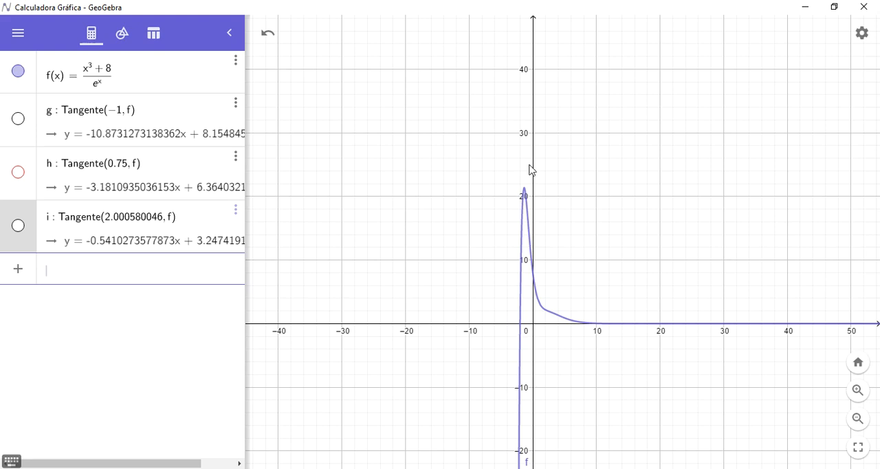
left_click(524, 189)
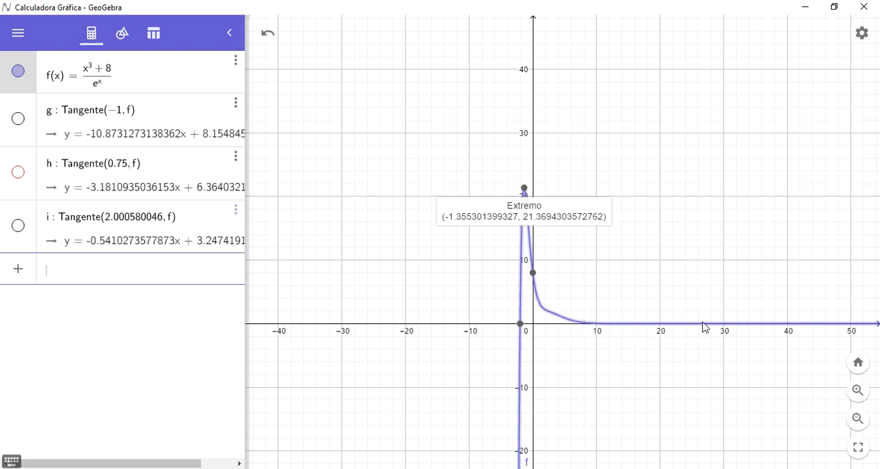
- Examine up close how the graph of f behaves near the x-axis for increasing positive x
left_click(857, 389)
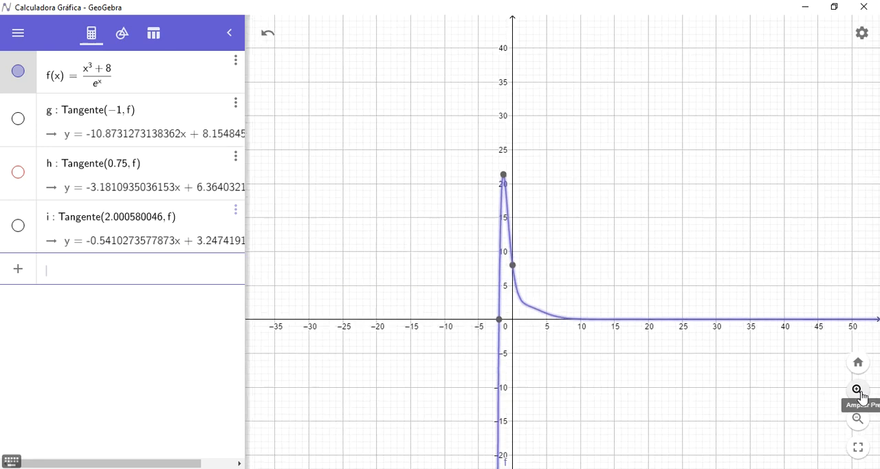
left_click(860, 394)
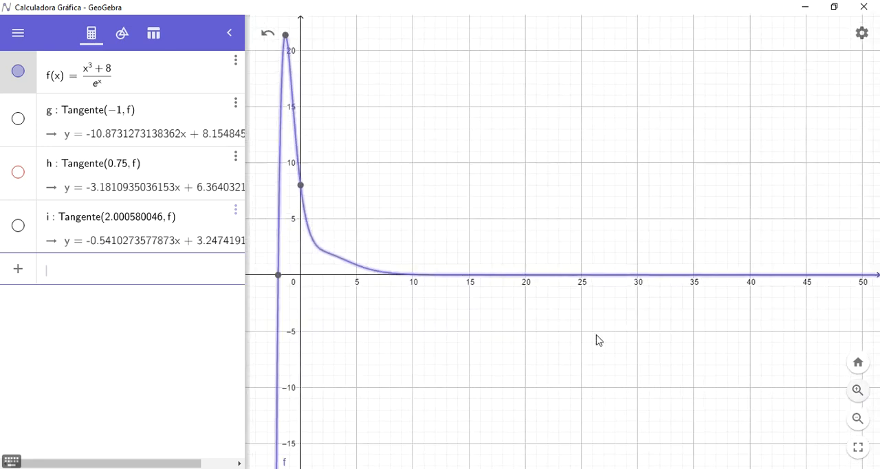
left_click_drag(597, 336, 685, 403)
left_click_drag(359, 289, 543, 248)
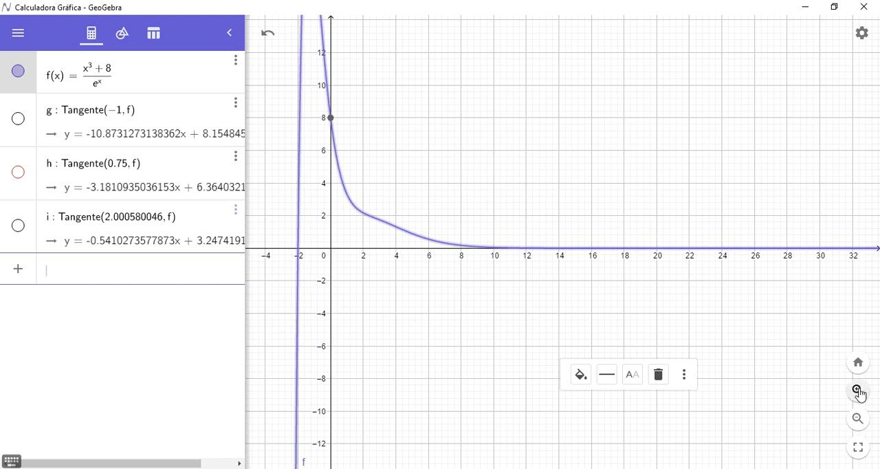
left_click(859, 394)
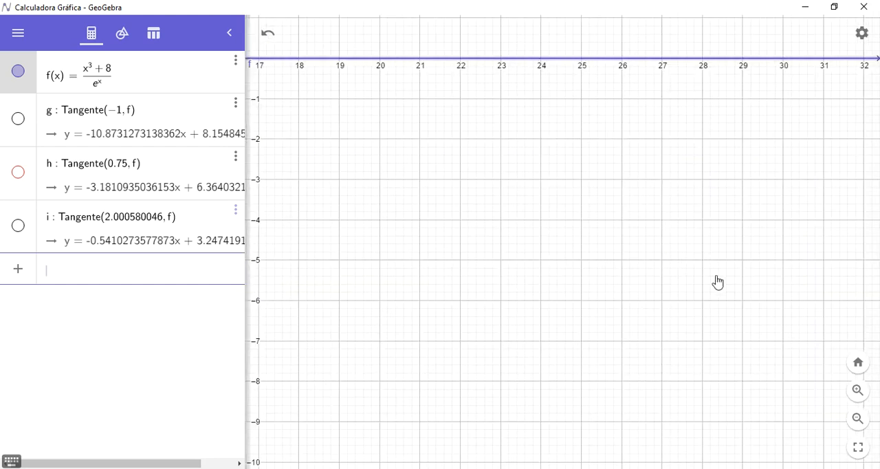
left_click_drag(545, 229, 760, 282)
left_click_drag(497, 226, 721, 254)
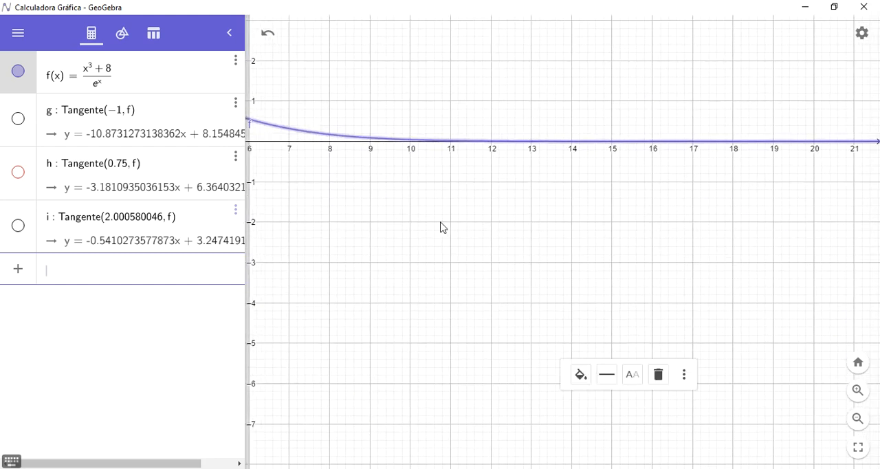
left_click_drag(443, 228, 494, 233)
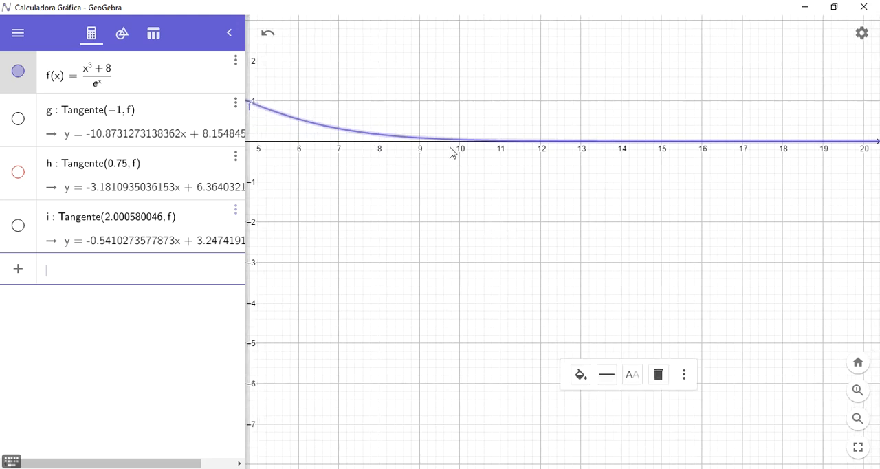
left_click_drag(415, 249, 638, 311)
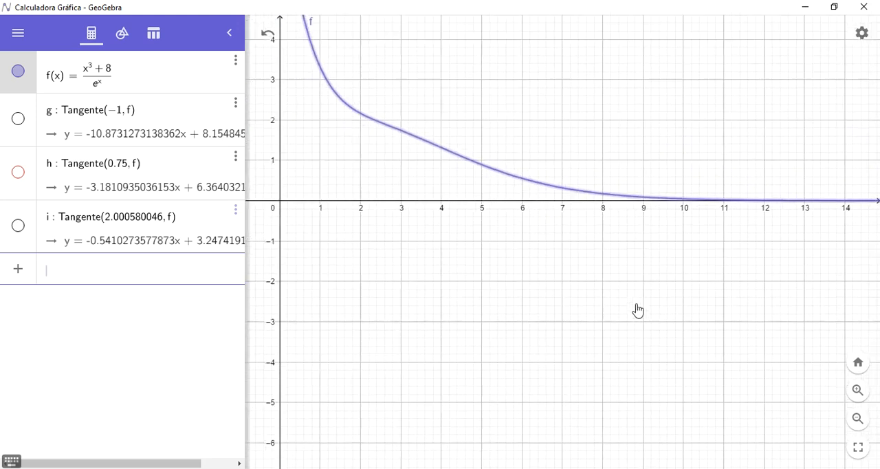
- Bring the peak and x-intercept of f back into view and display the coordinates of its extremum and root, alternating between them
left_click(859, 365)
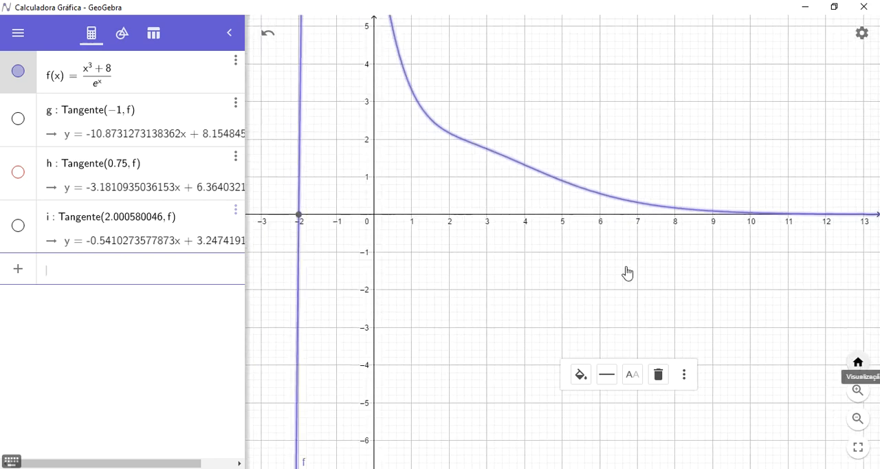
left_click(857, 418)
left_click(857, 418)
left_click(857, 418)
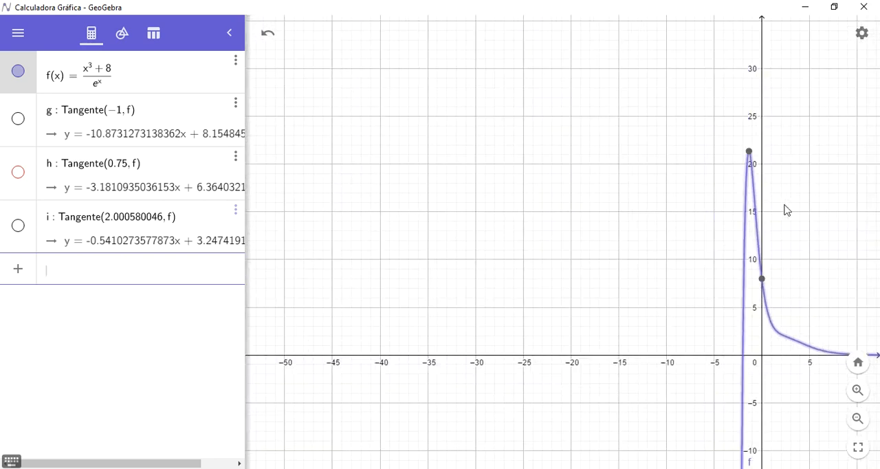
left_click_drag(787, 210, 585, 230)
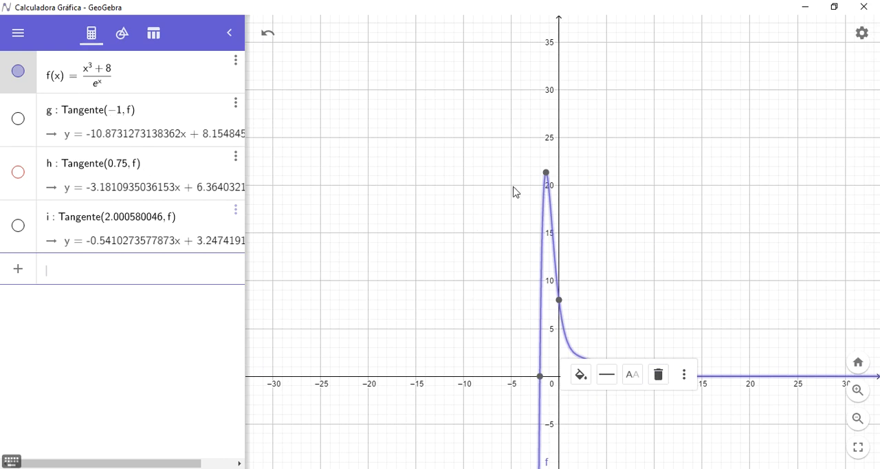
left_click(547, 174)
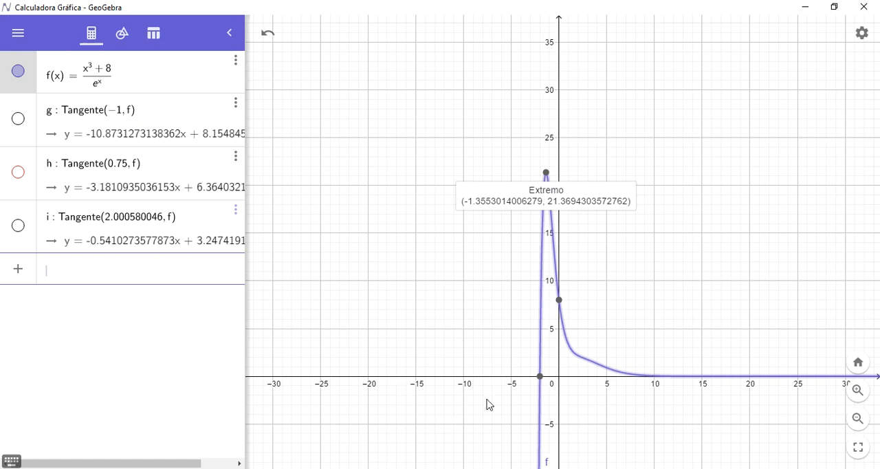
left_click(540, 378)
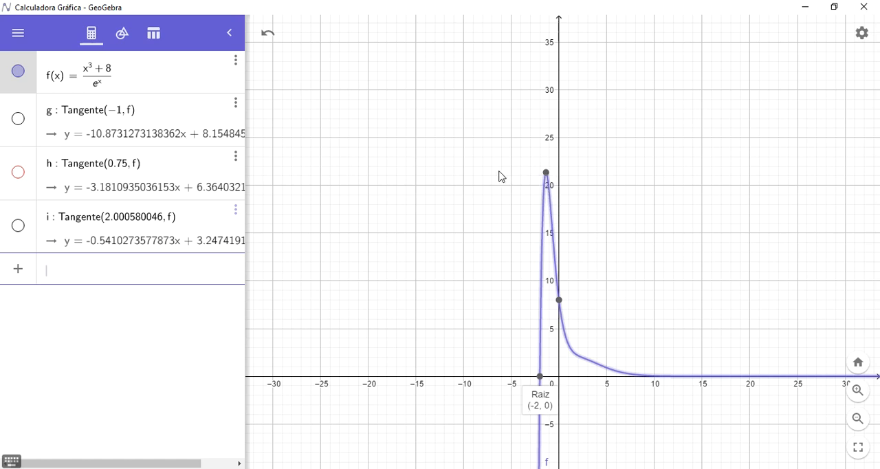
left_click(546, 172)
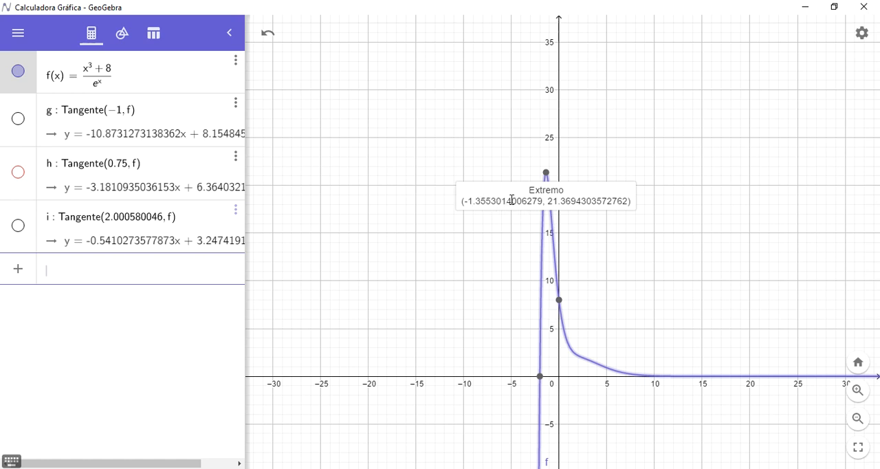
left_click(539, 378)
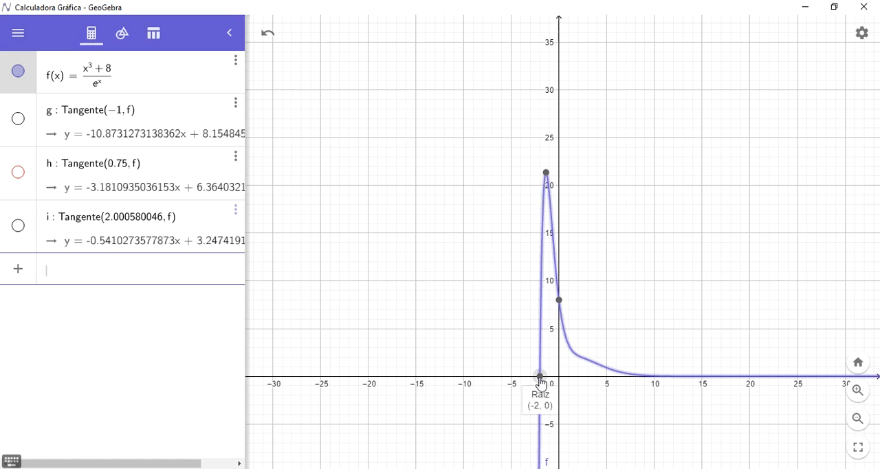